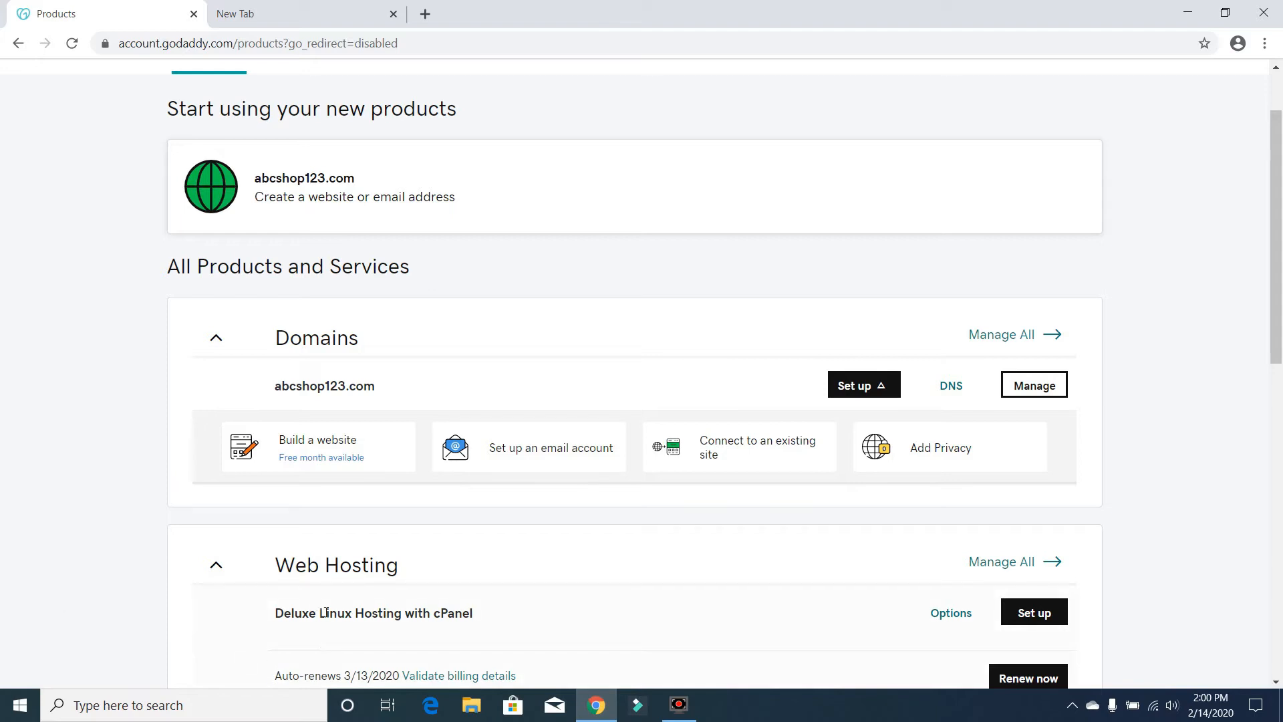
- Begin setup of the Deluxe Linux Hosting with cPanel plan from the Web Hosting products list
drag(1270, 277, 1269, 317)
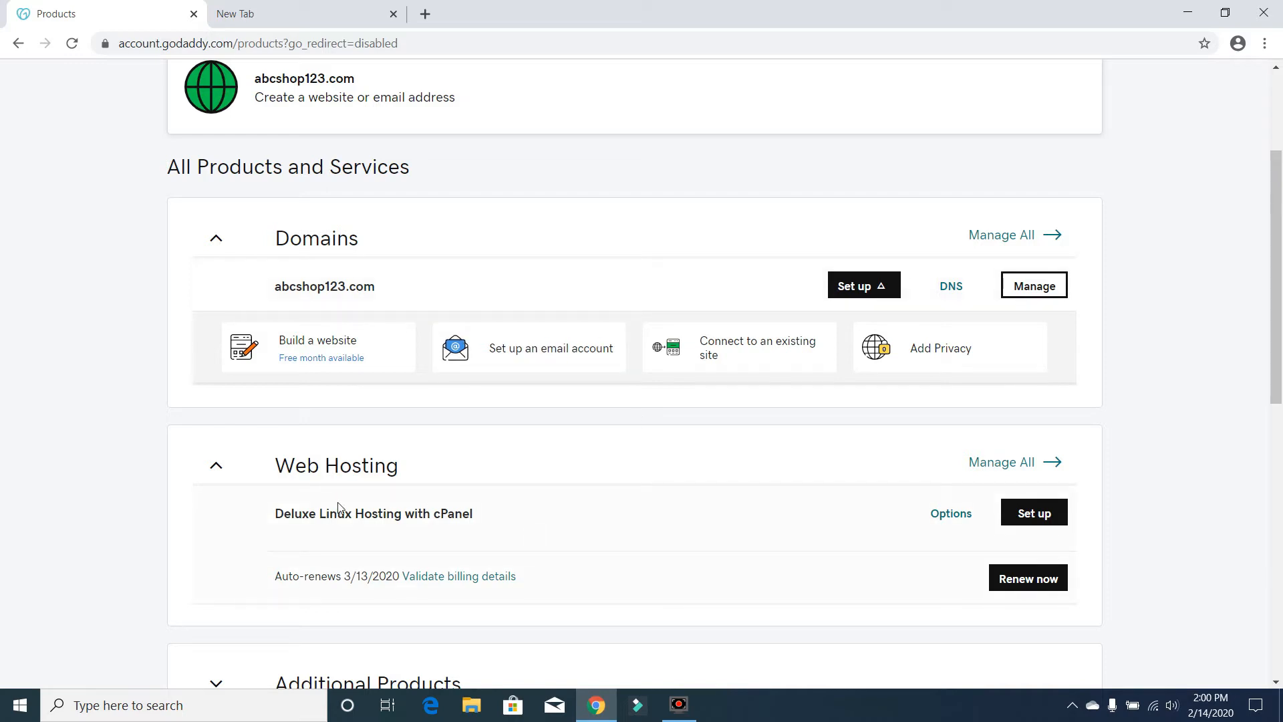
click(1042, 514)
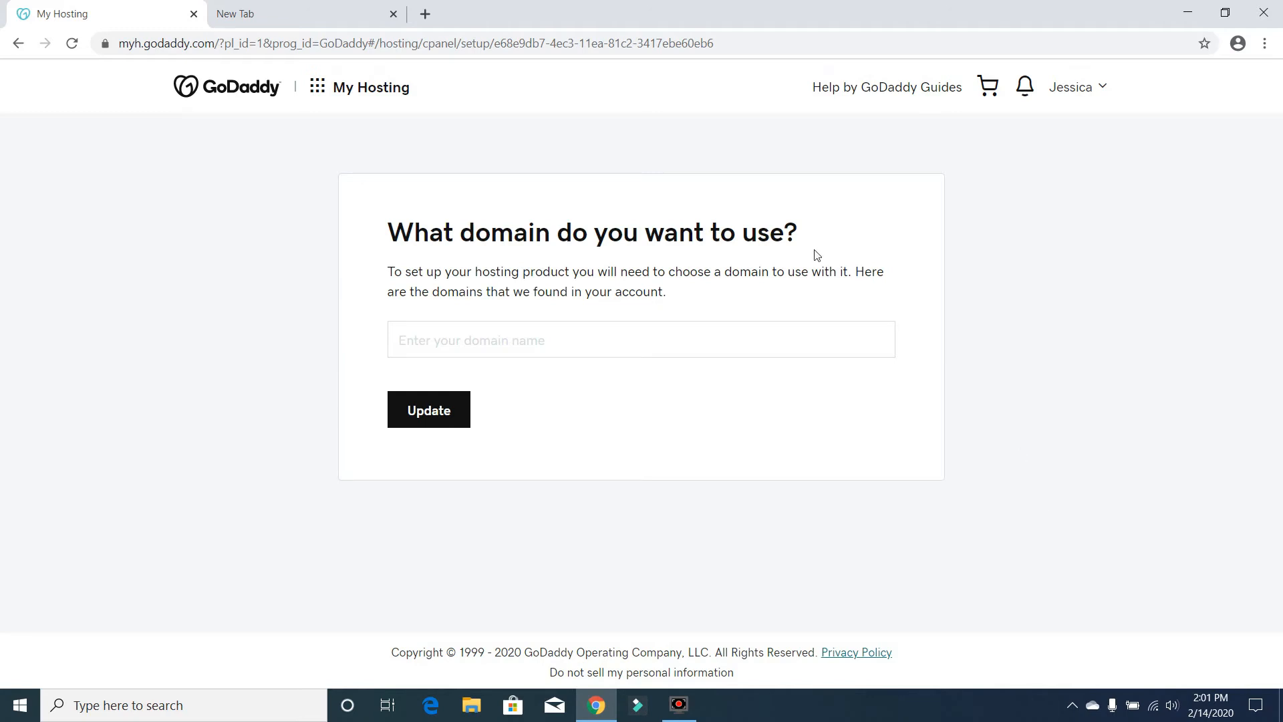
- Select abcshop123.com from the domain suggestions and confirm it as the hosting domain
click(762, 348)
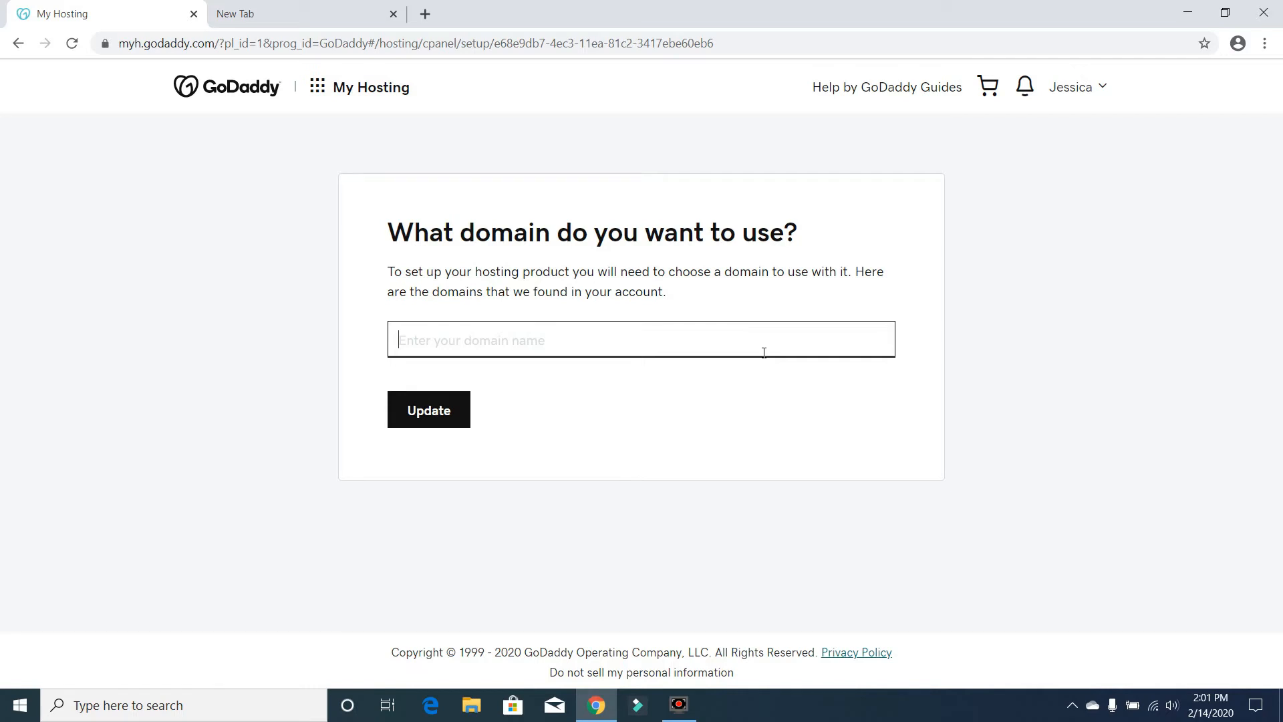
text(ab)
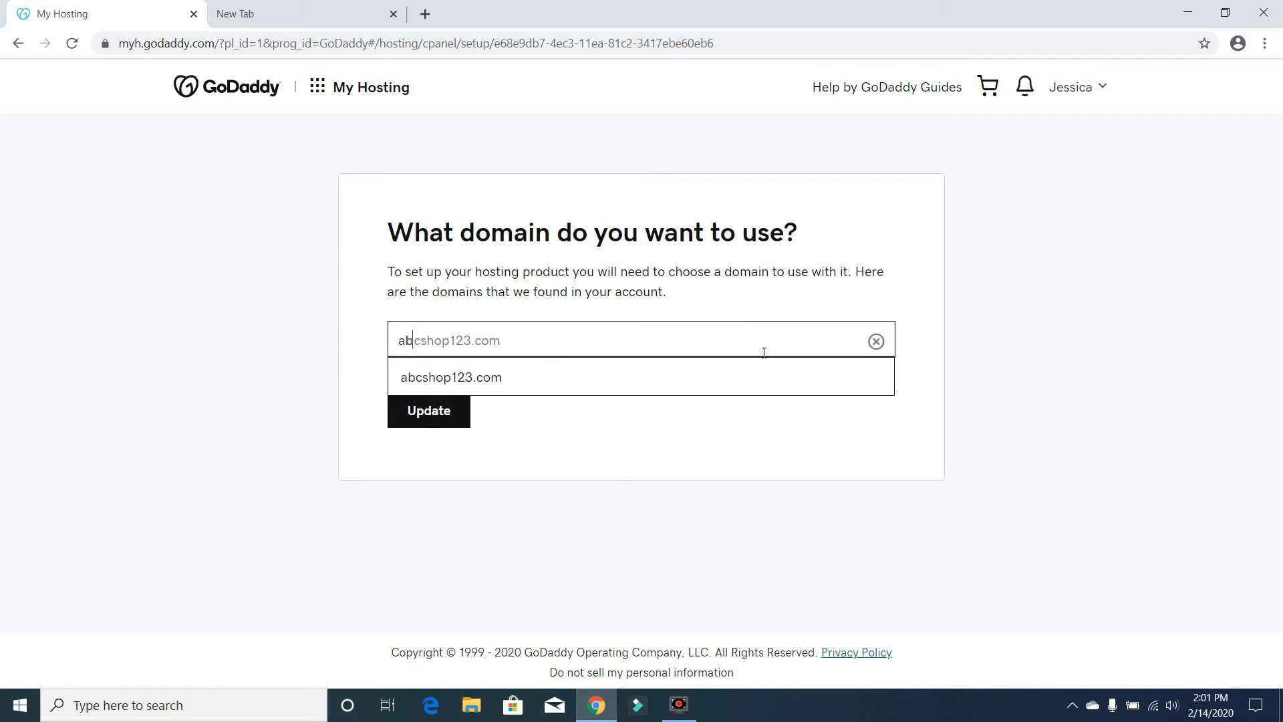
click(625, 371)
click(427, 426)
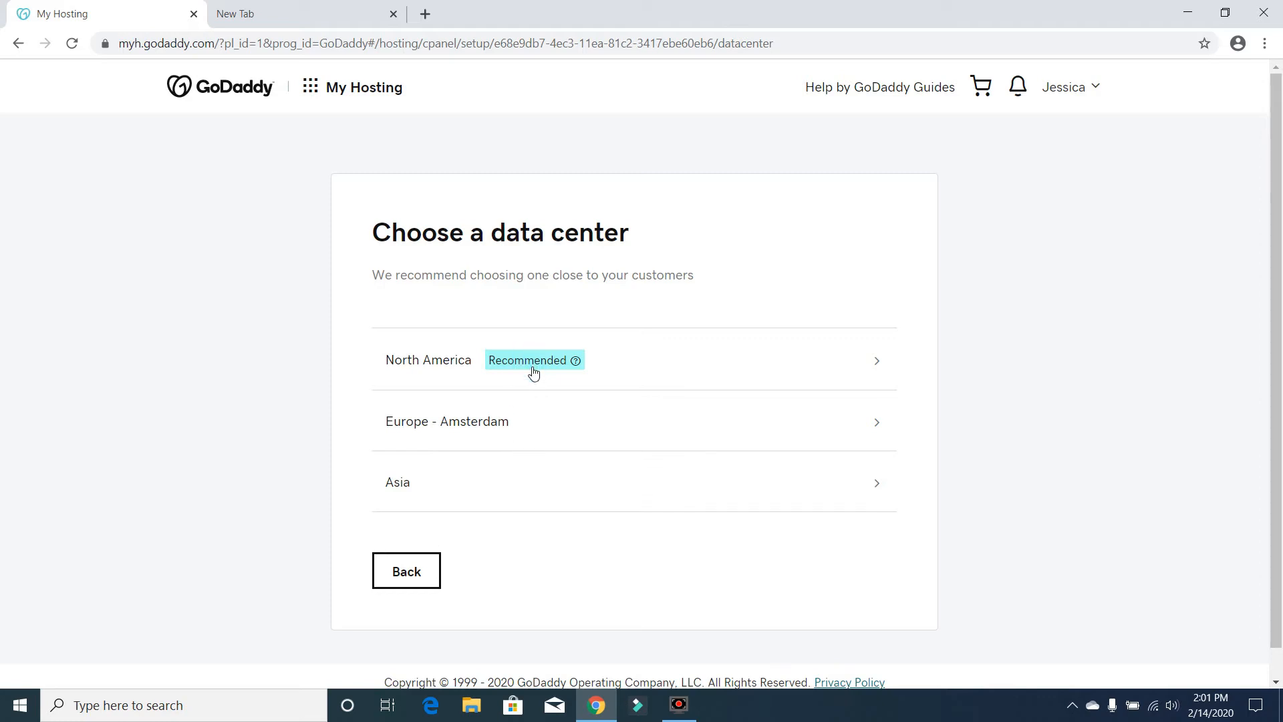
- Pick the North America data center and skip creating a WordPress website
click(878, 362)
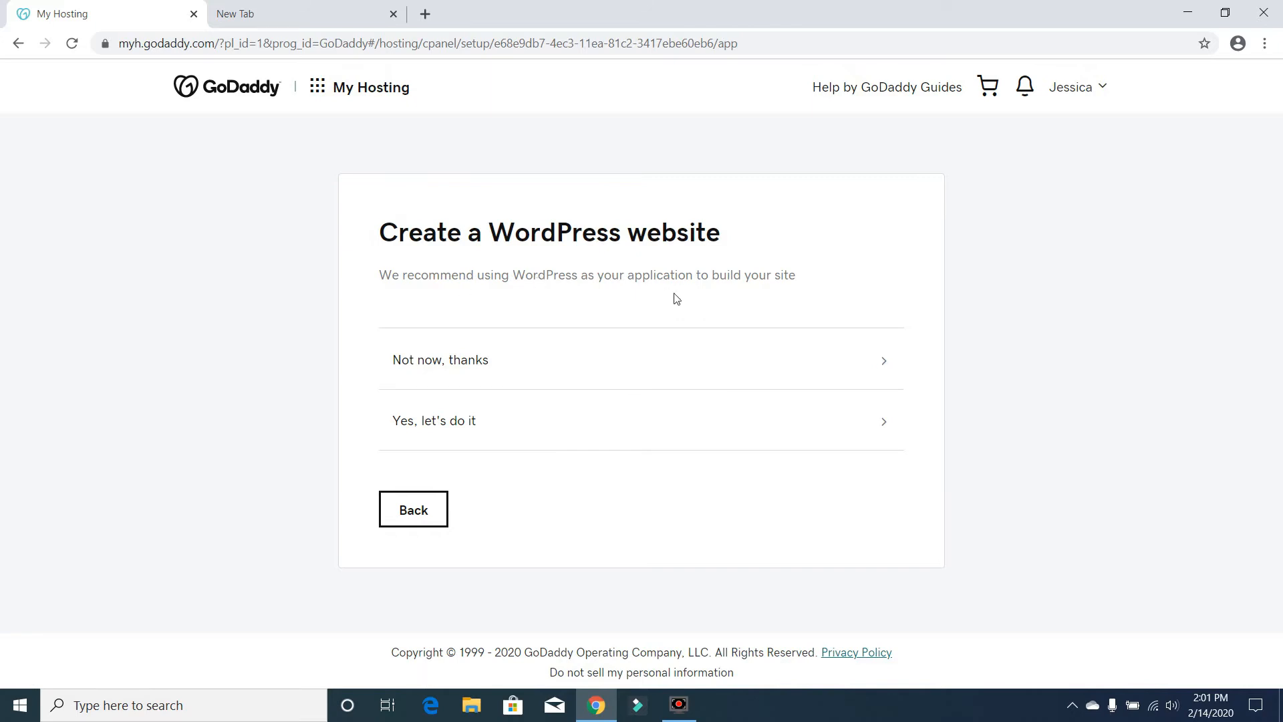
click(699, 364)
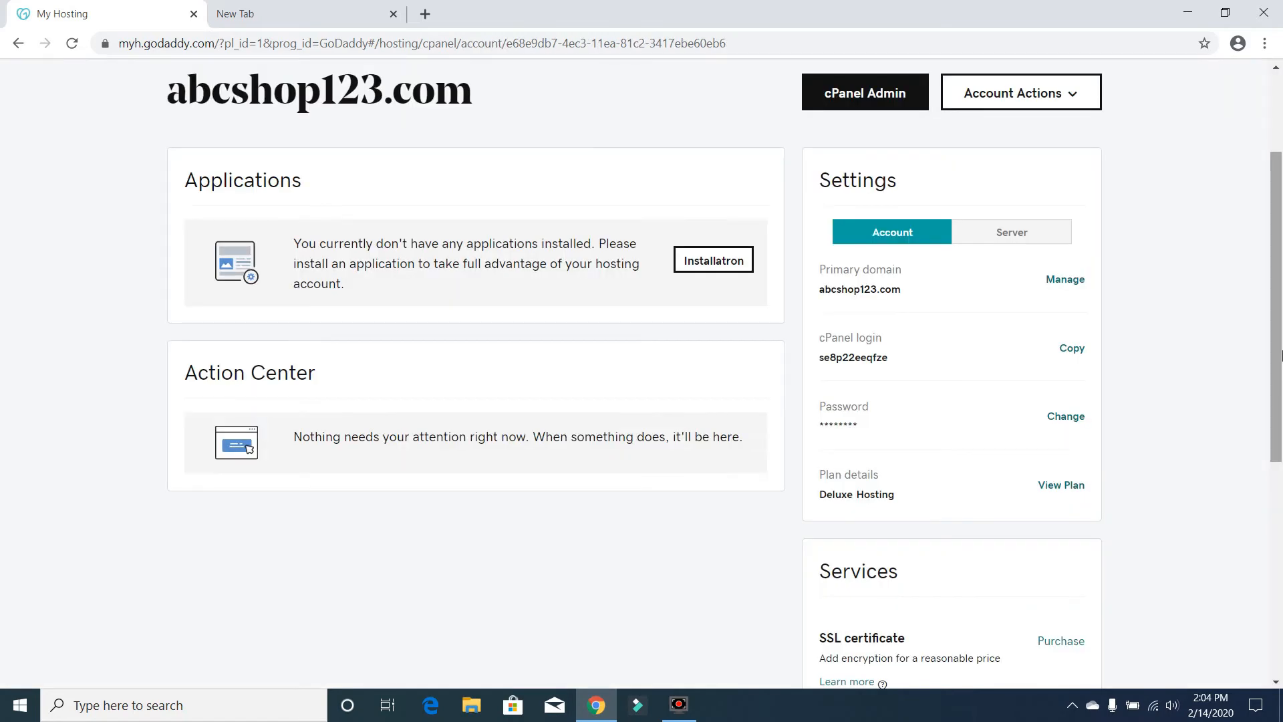
- Launch cPanel Admin from the top of the abcshop123.com hosting dashboard
scroll(1280, 354, up, 2)
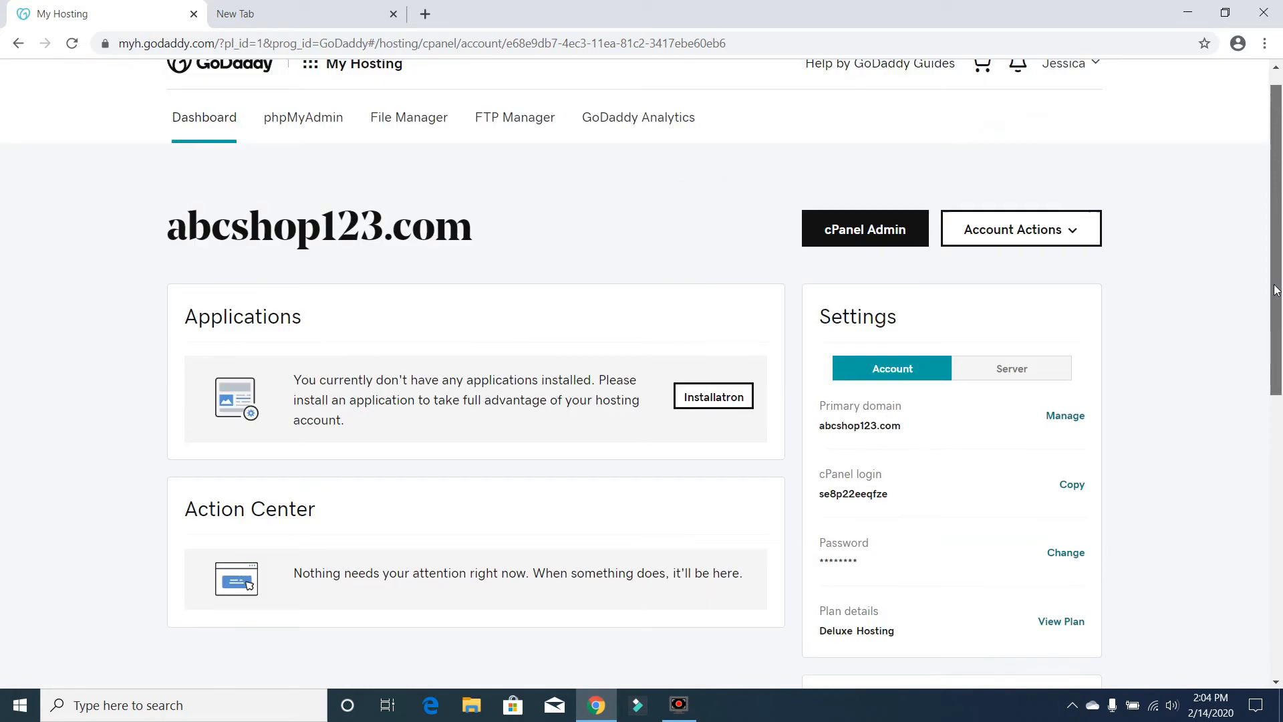
click(858, 239)
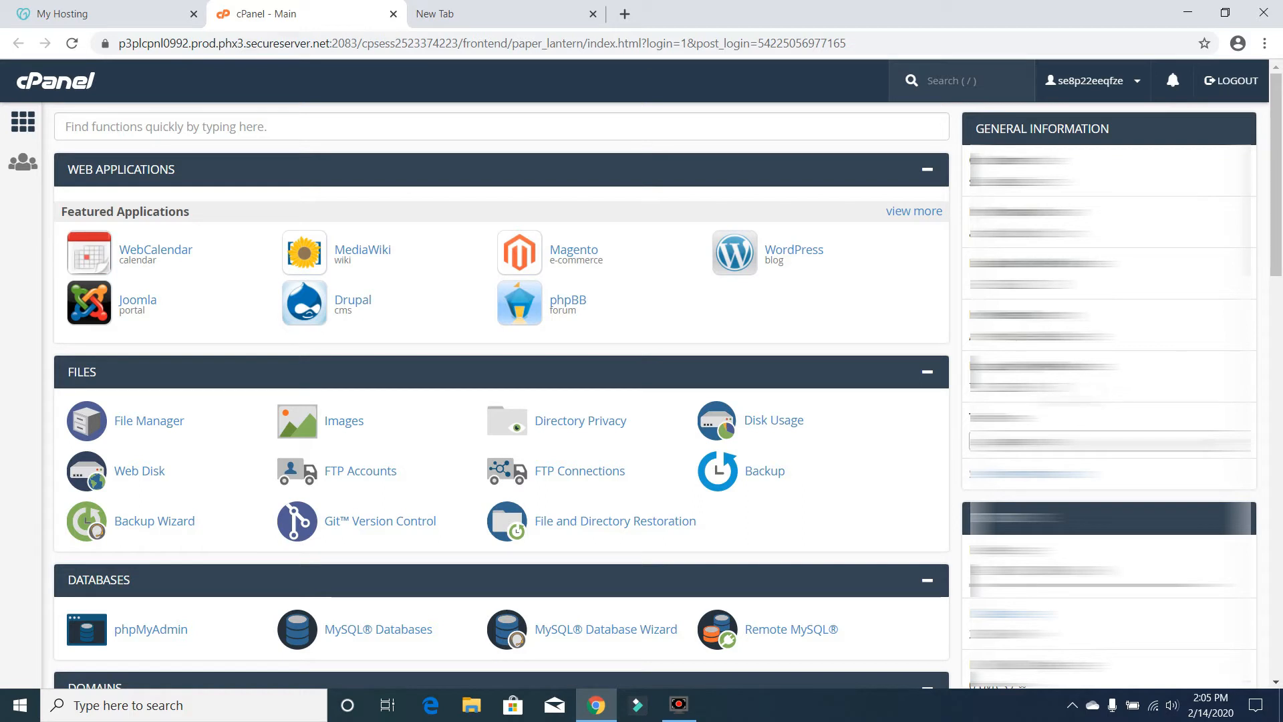
- Open Email Accounts from cPanel's Email section
drag(1276, 242, 1281, 551)
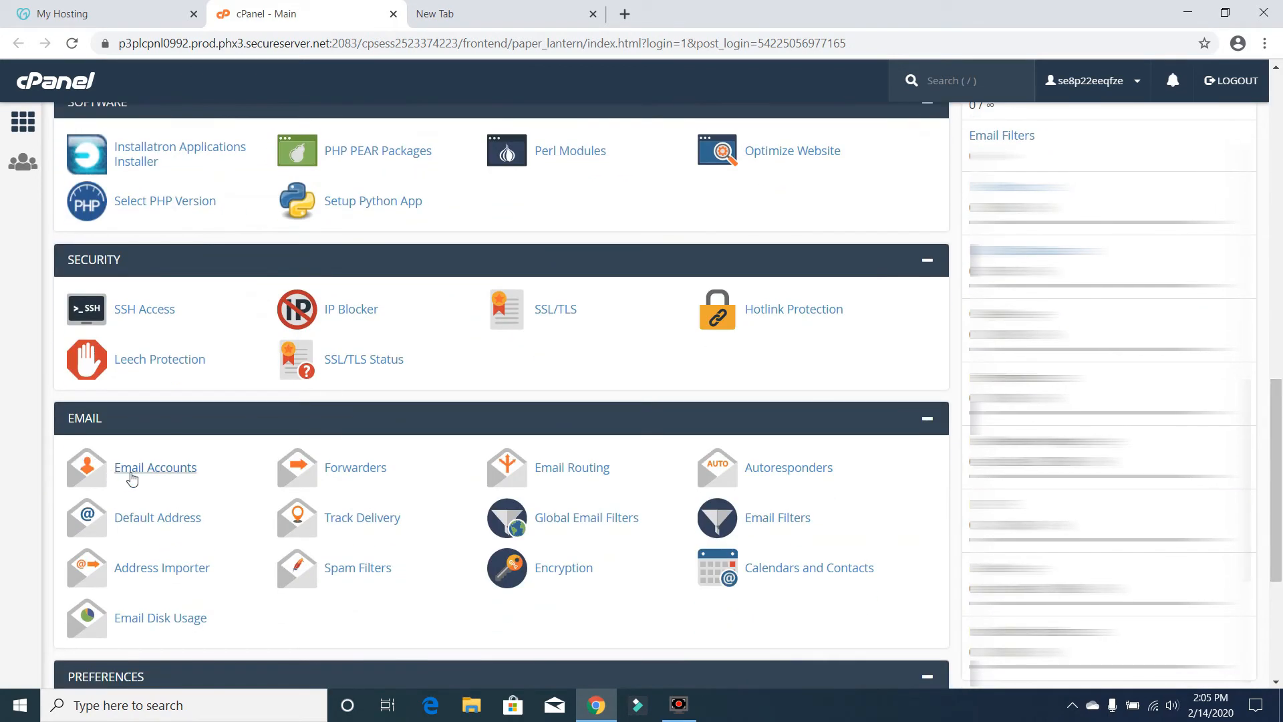
click(131, 476)
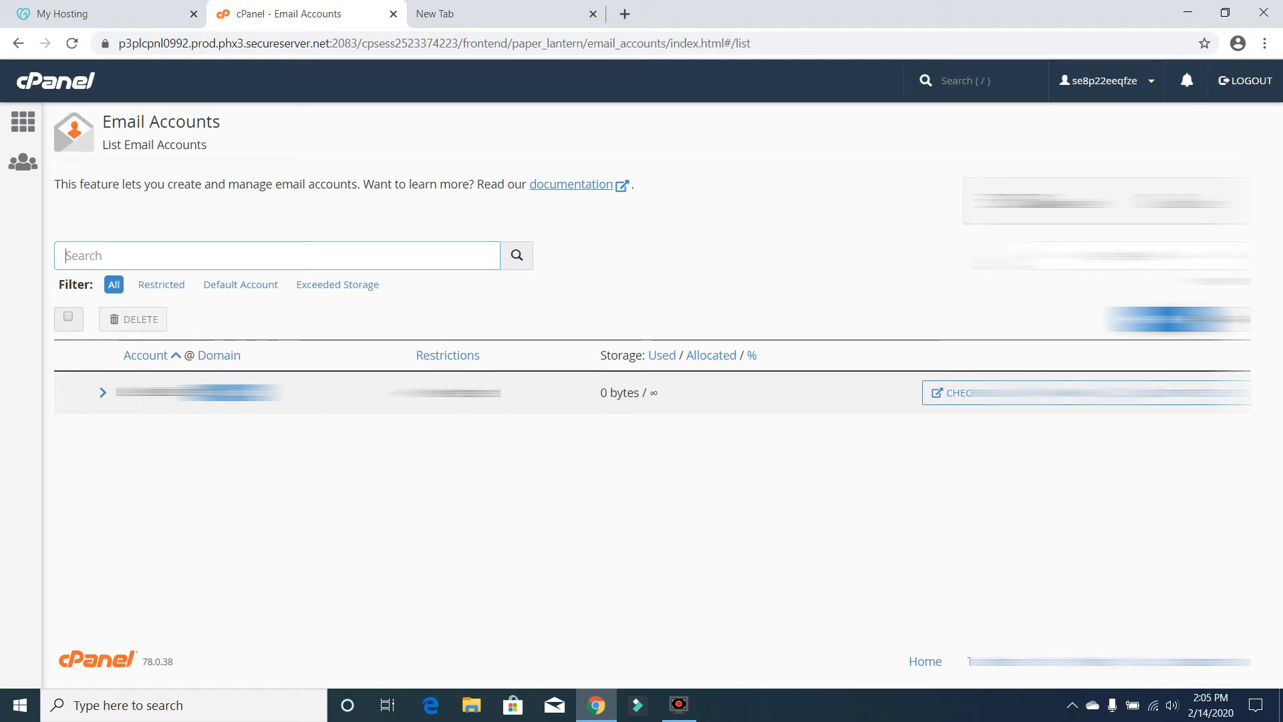
click(1173, 322)
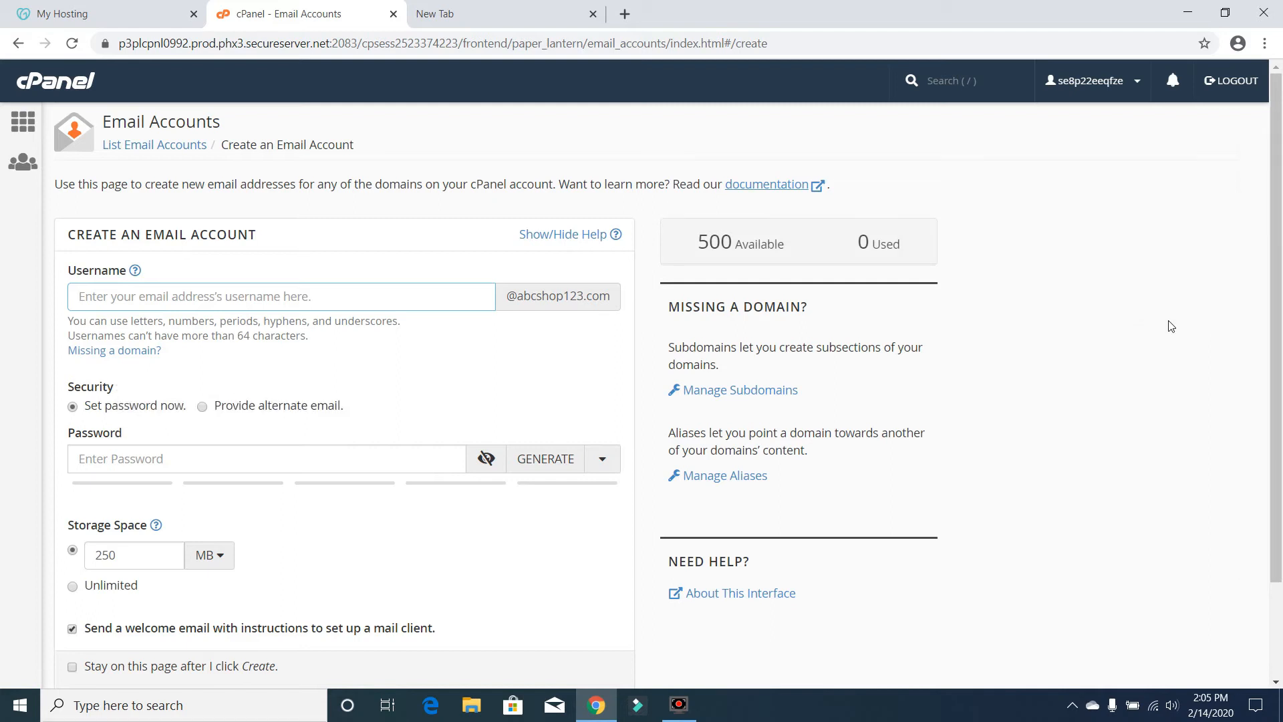
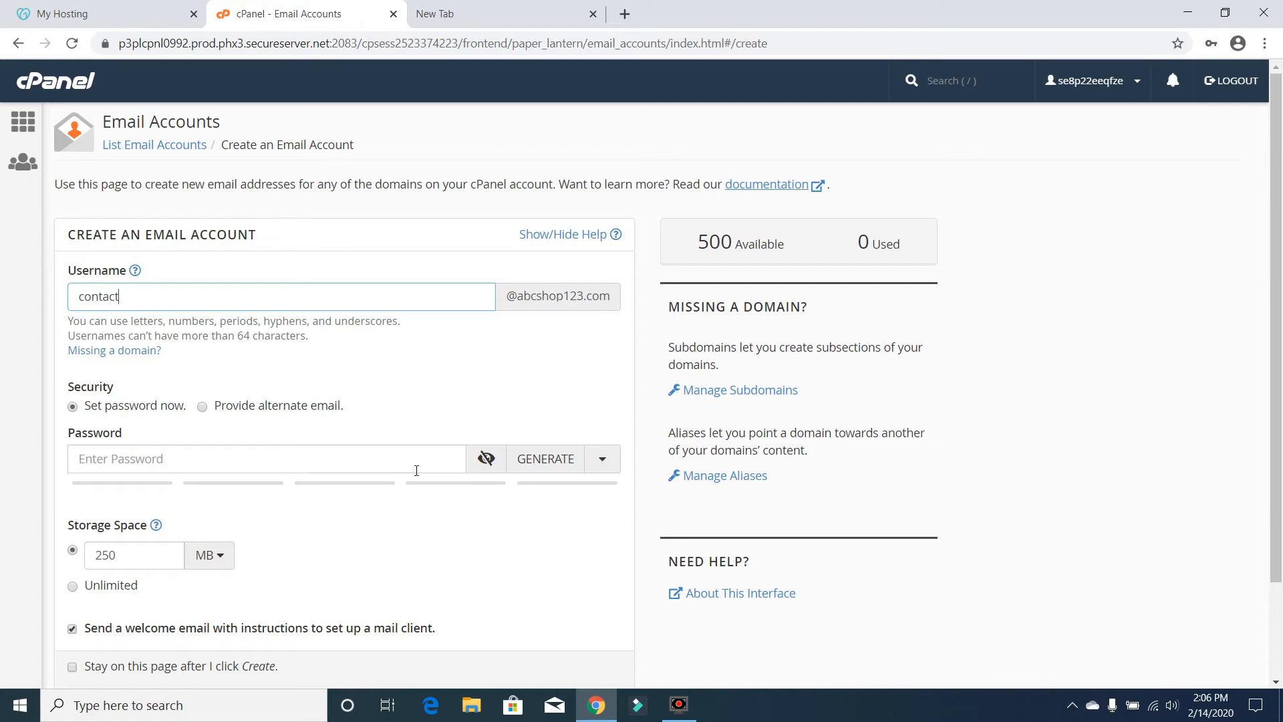
click(281, 465)
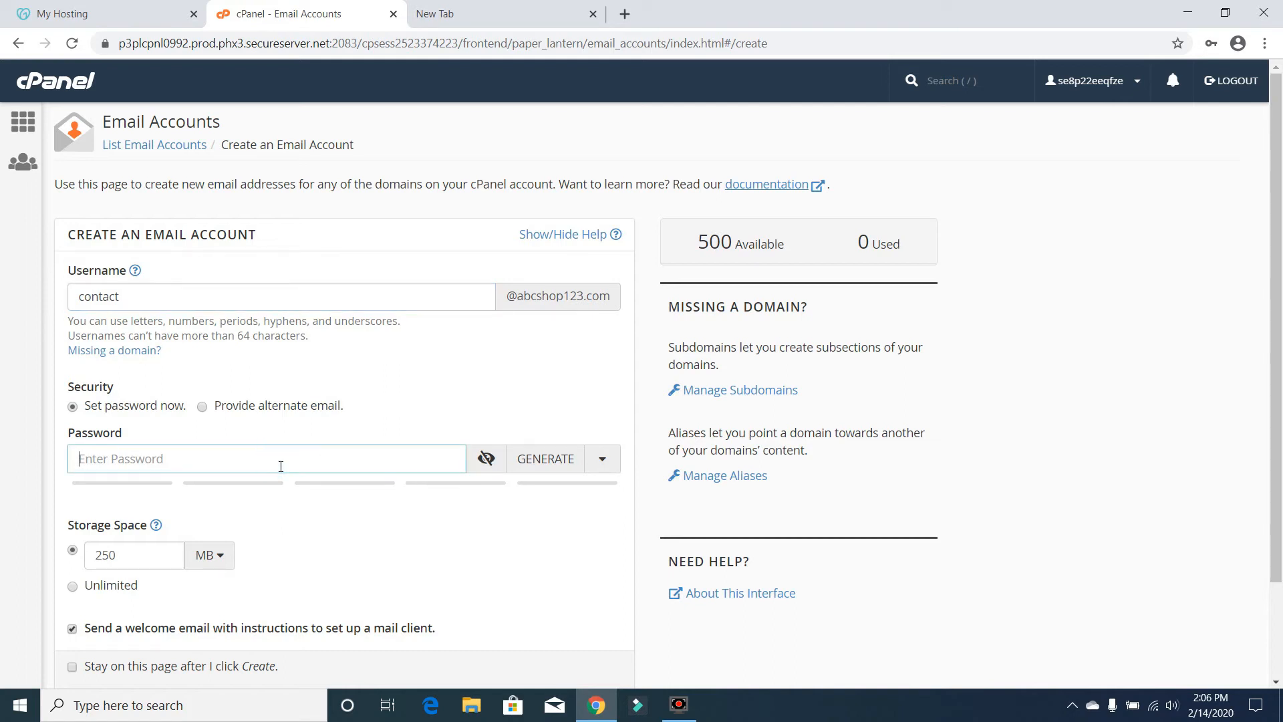
click(565, 461)
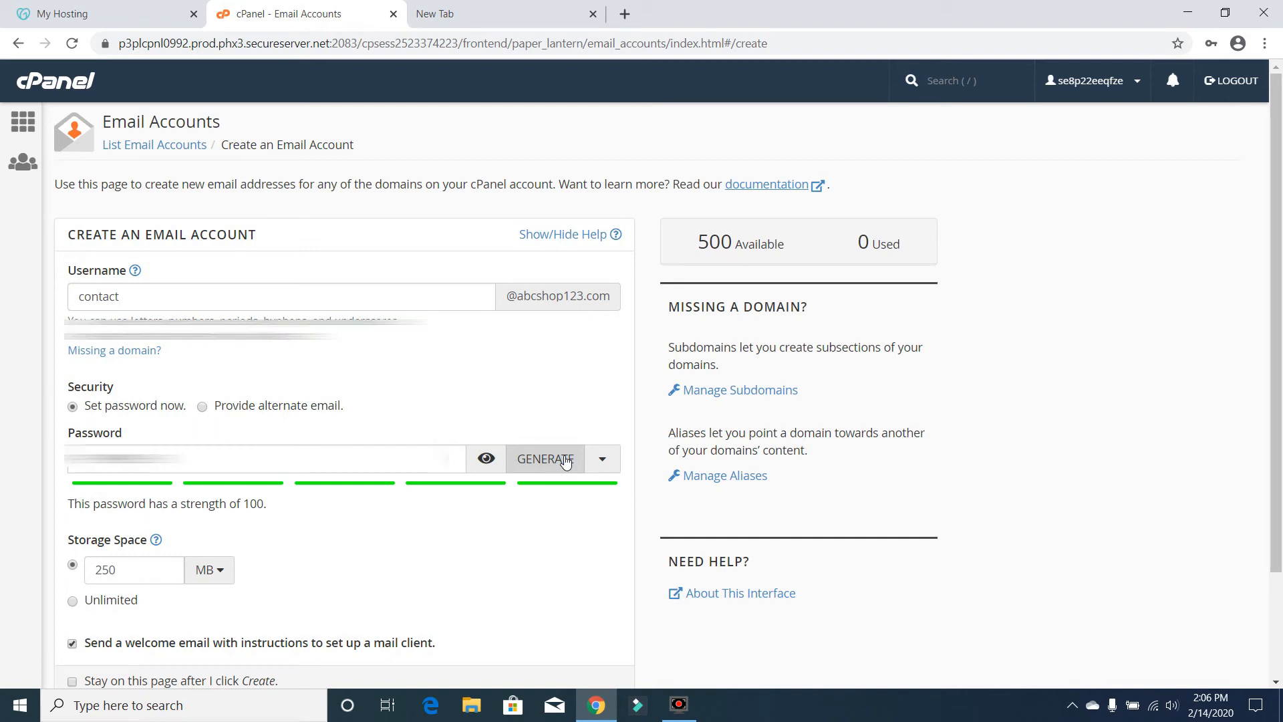
click(492, 459)
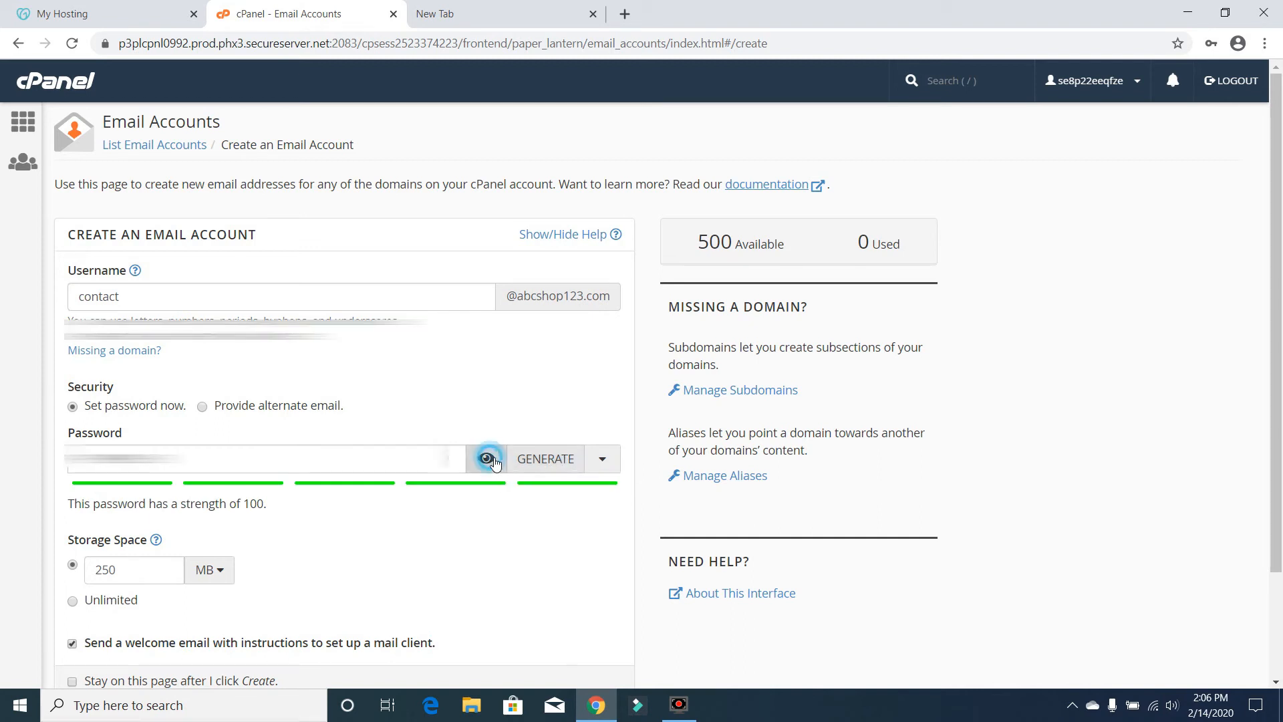
click(559, 458)
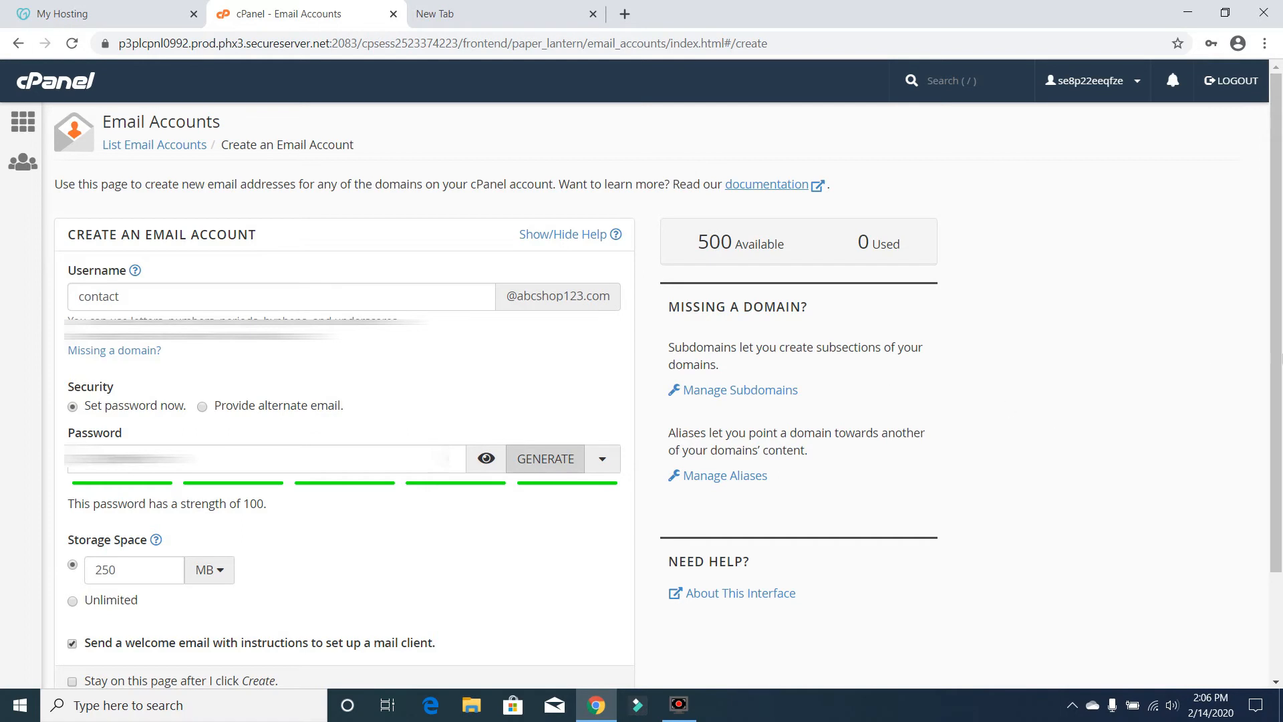
- Replace the 250 MB quota with 1 MB and create the account
scroll(1277, 468, down, 3)
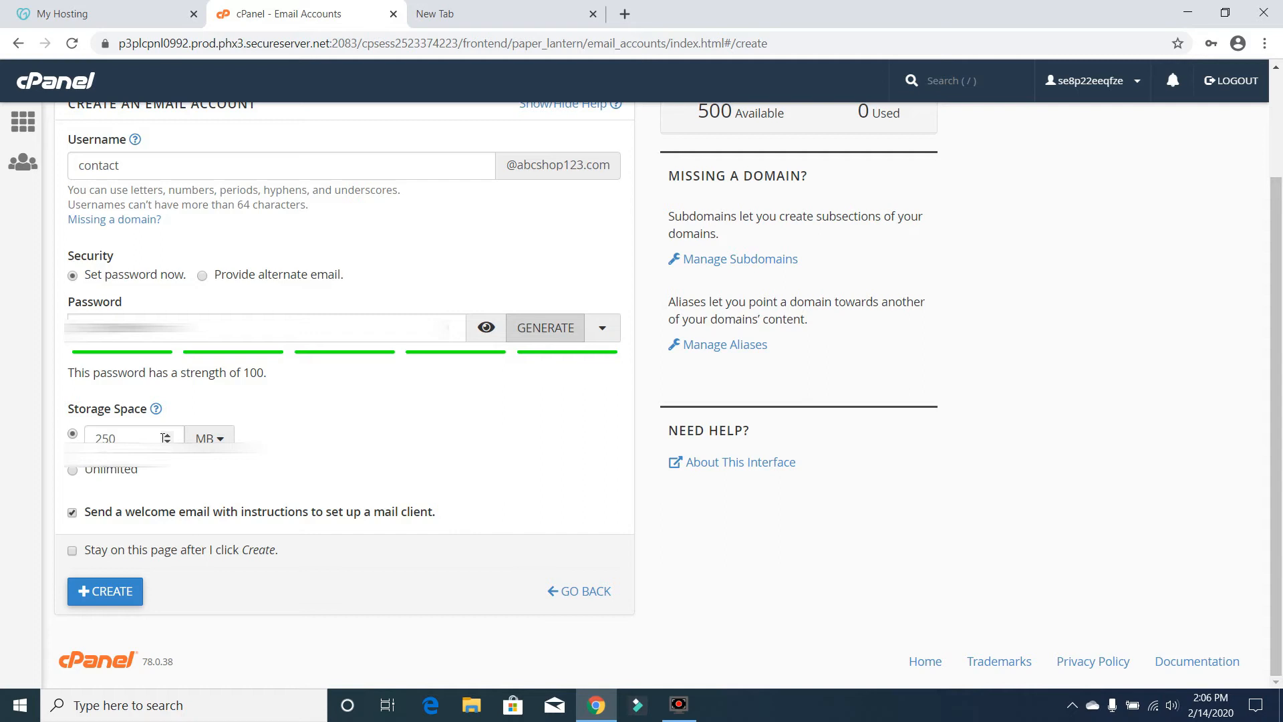
double_click(147, 438)
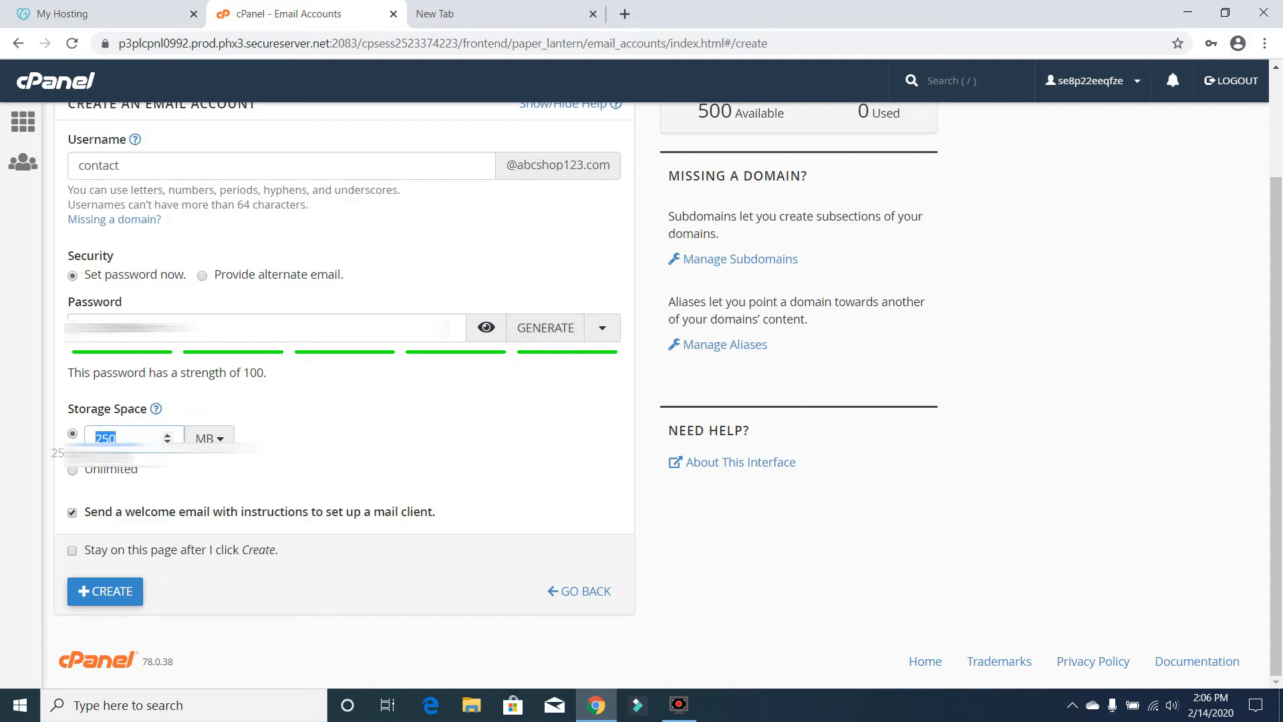
text(1)
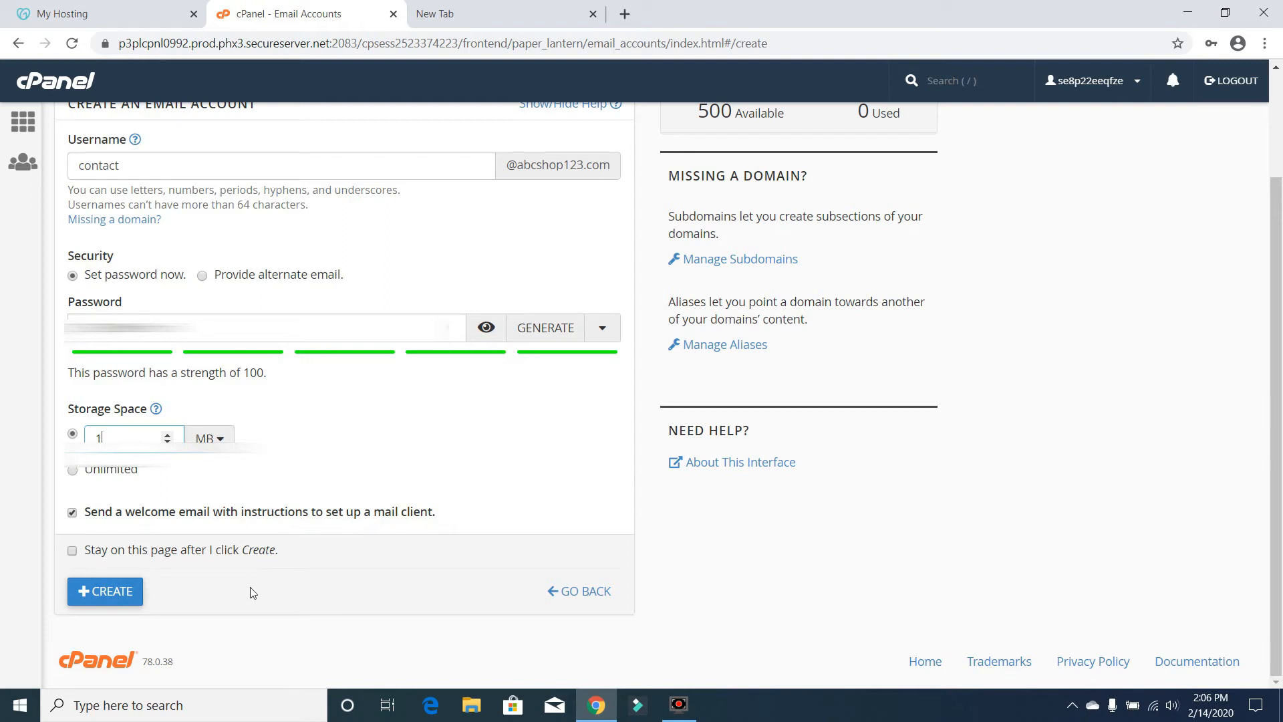
click(107, 592)
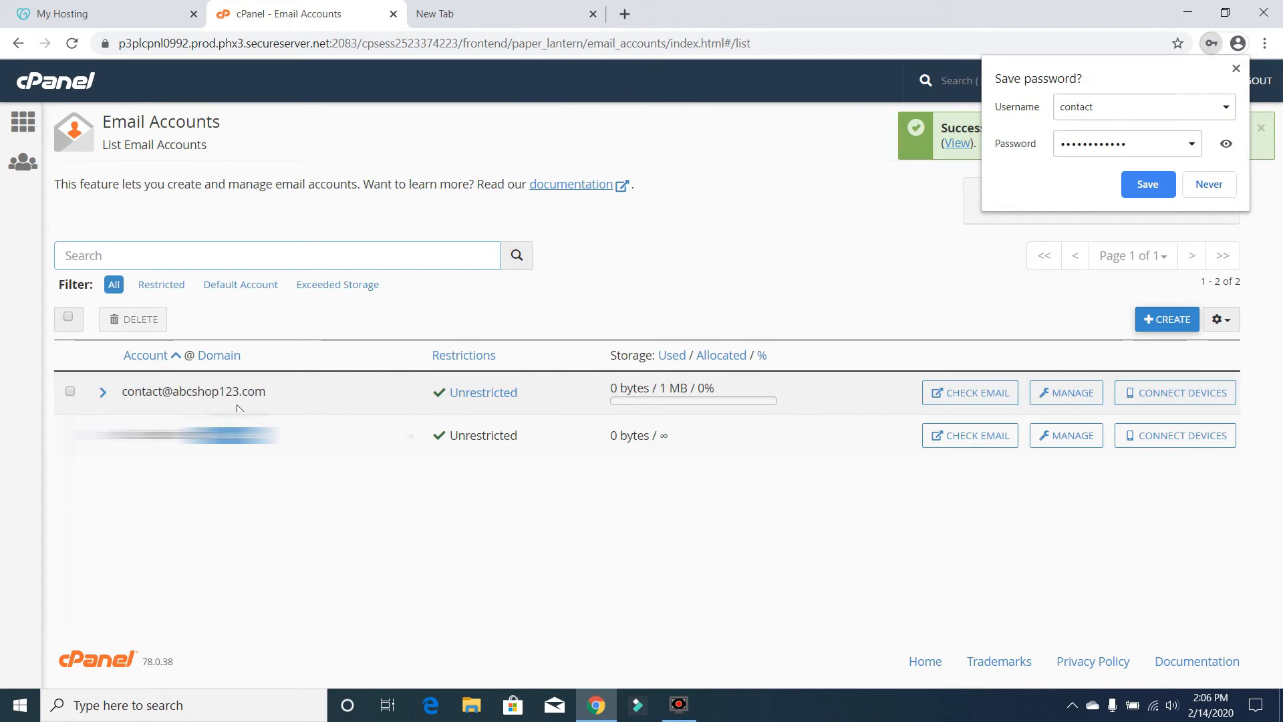
click(953, 405)
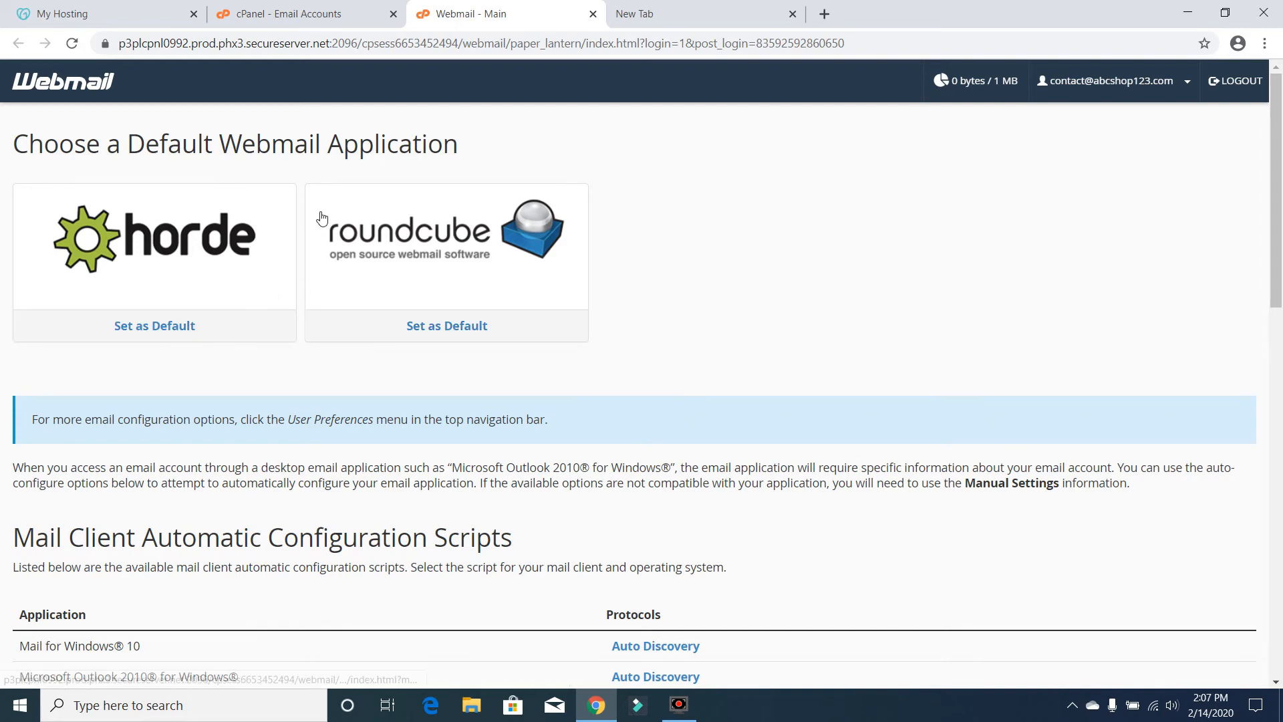
click(222, 250)
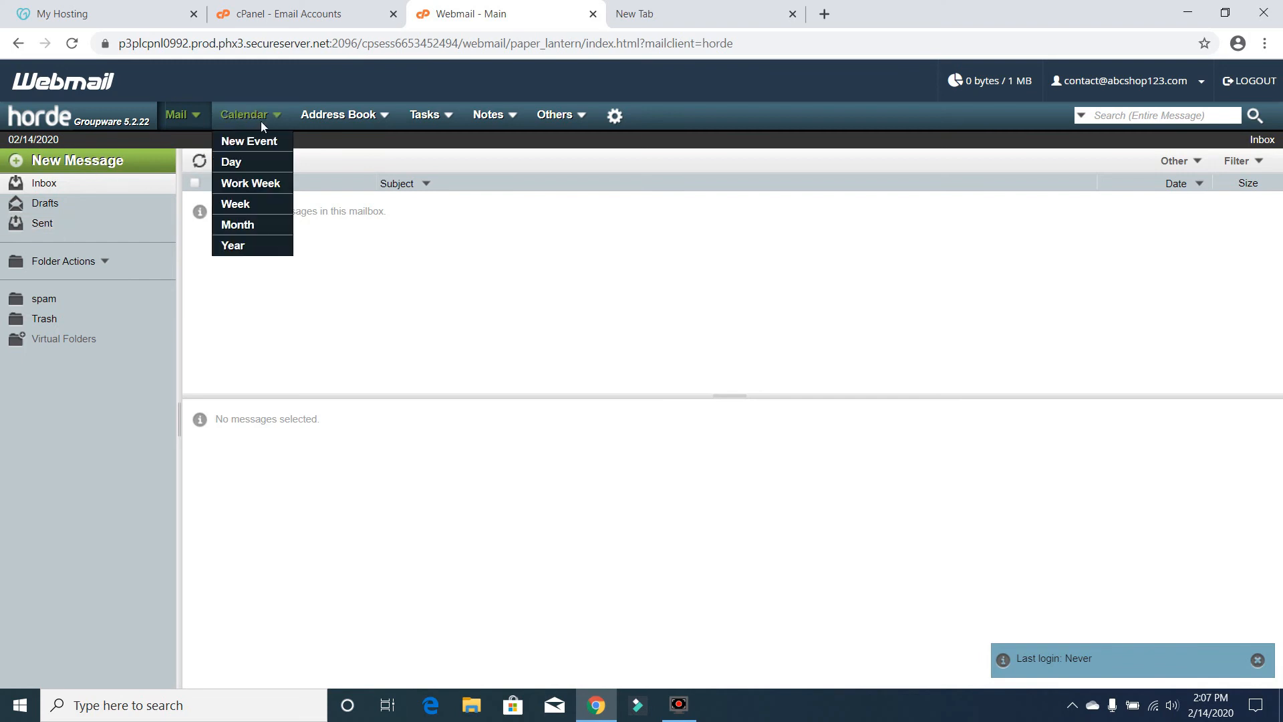
mouse_move(355, 121)
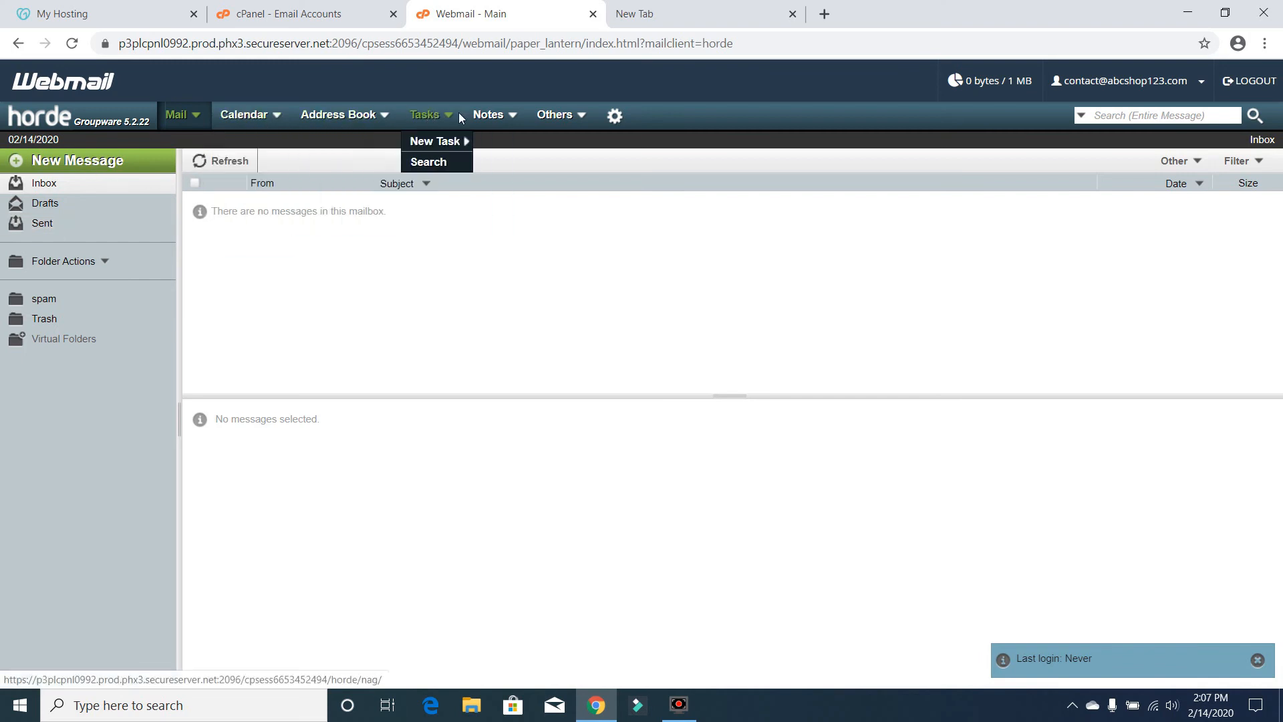
mouse_move(618, 120)
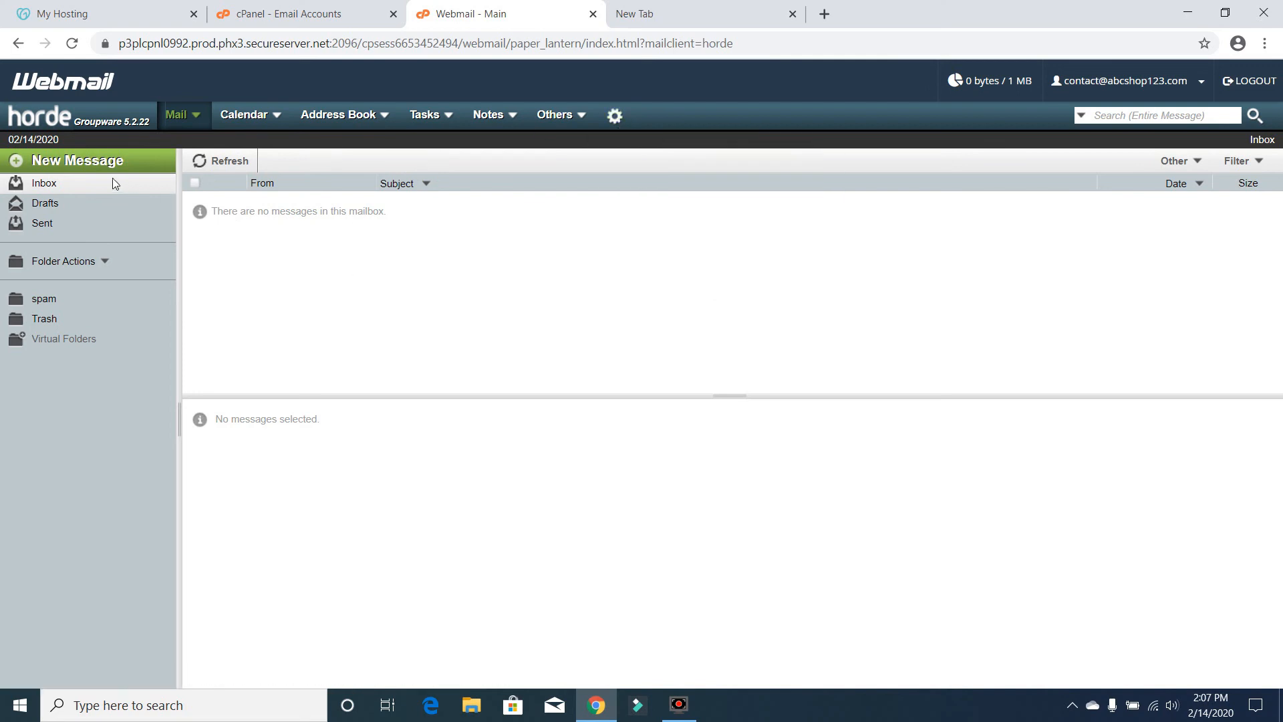
click(60, 207)
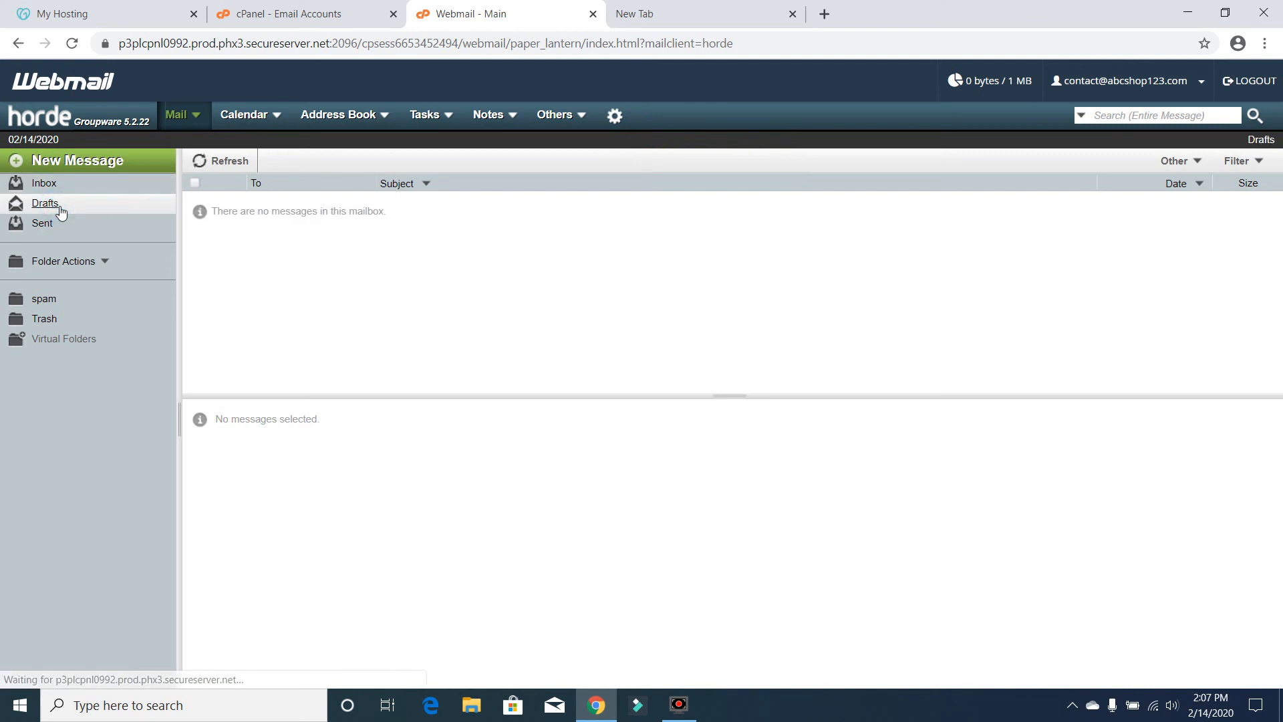
click(109, 264)
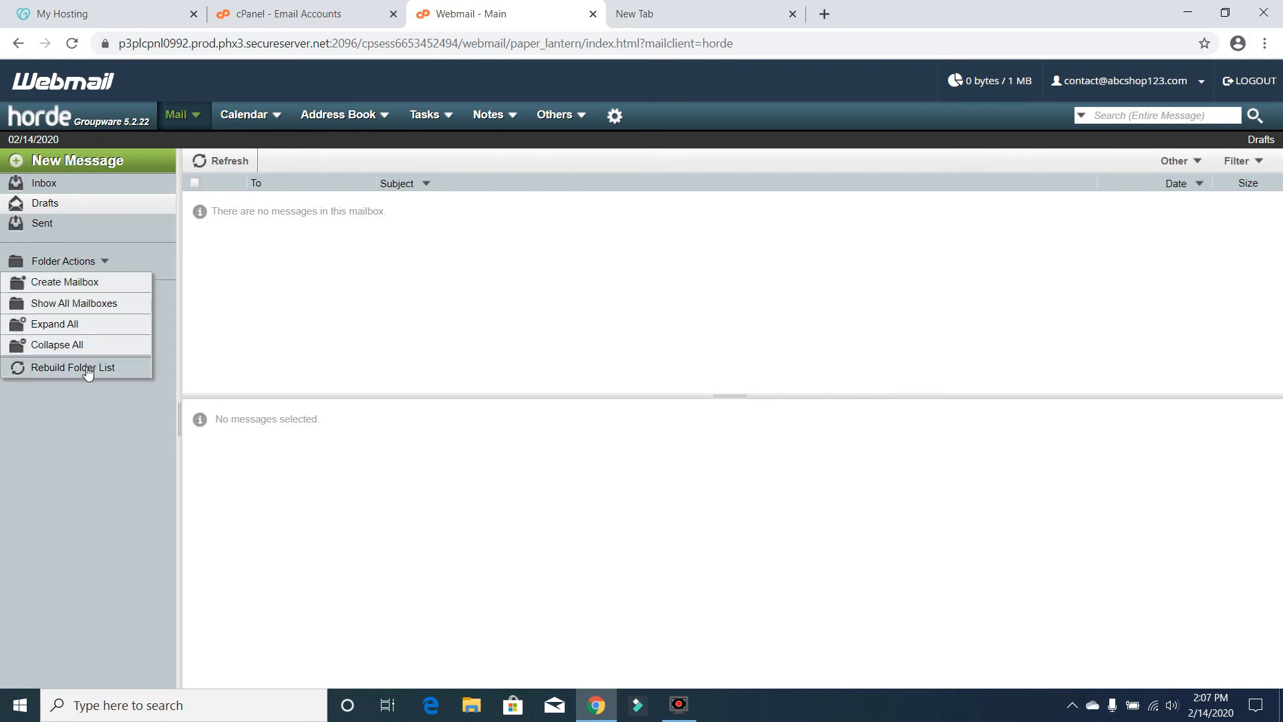
click(272, 343)
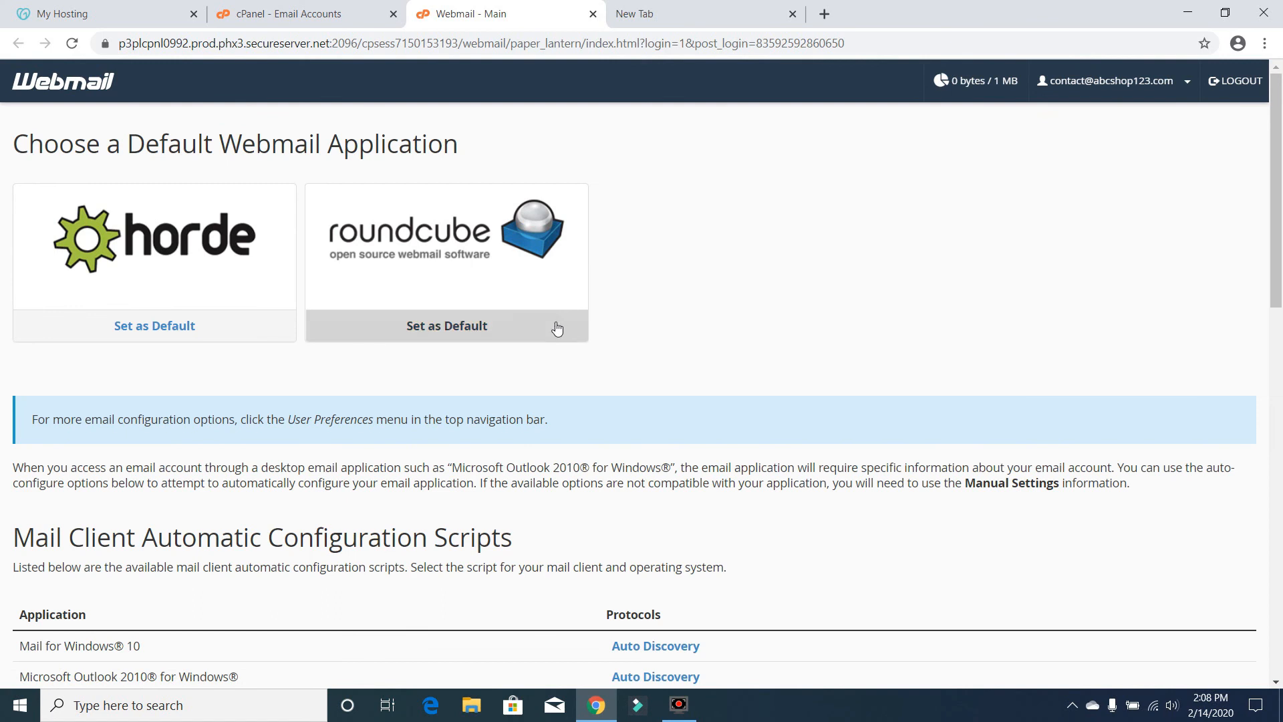
- Open the contact mailbox in Roundcube and refresh the Inbox
click(427, 274)
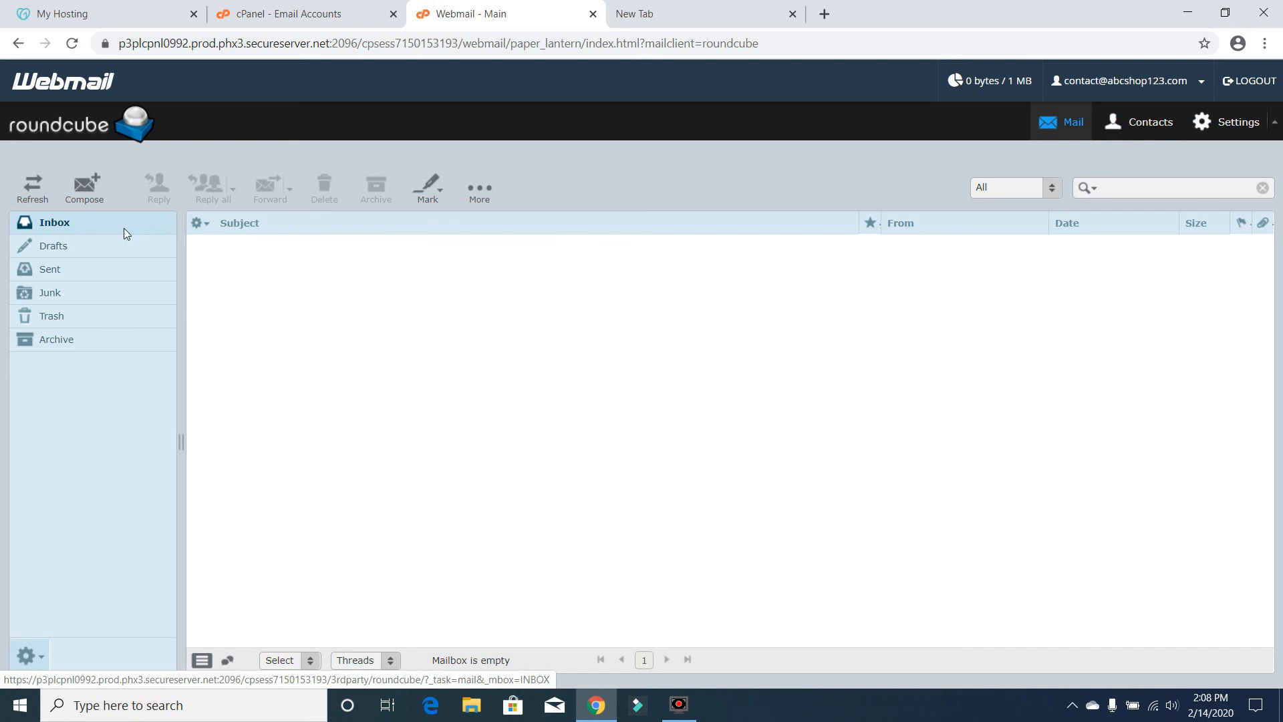
click(40, 198)
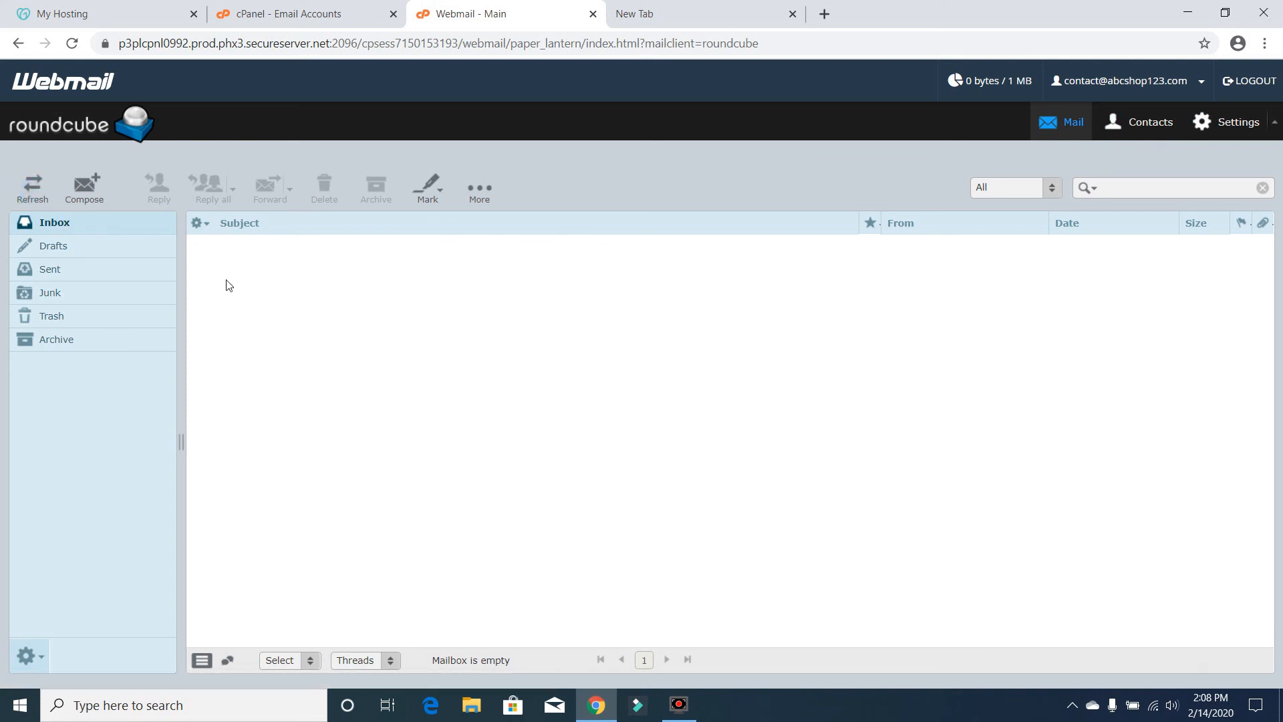
- Compose a new message, cancel it, and view the Drafts folder
click(99, 197)
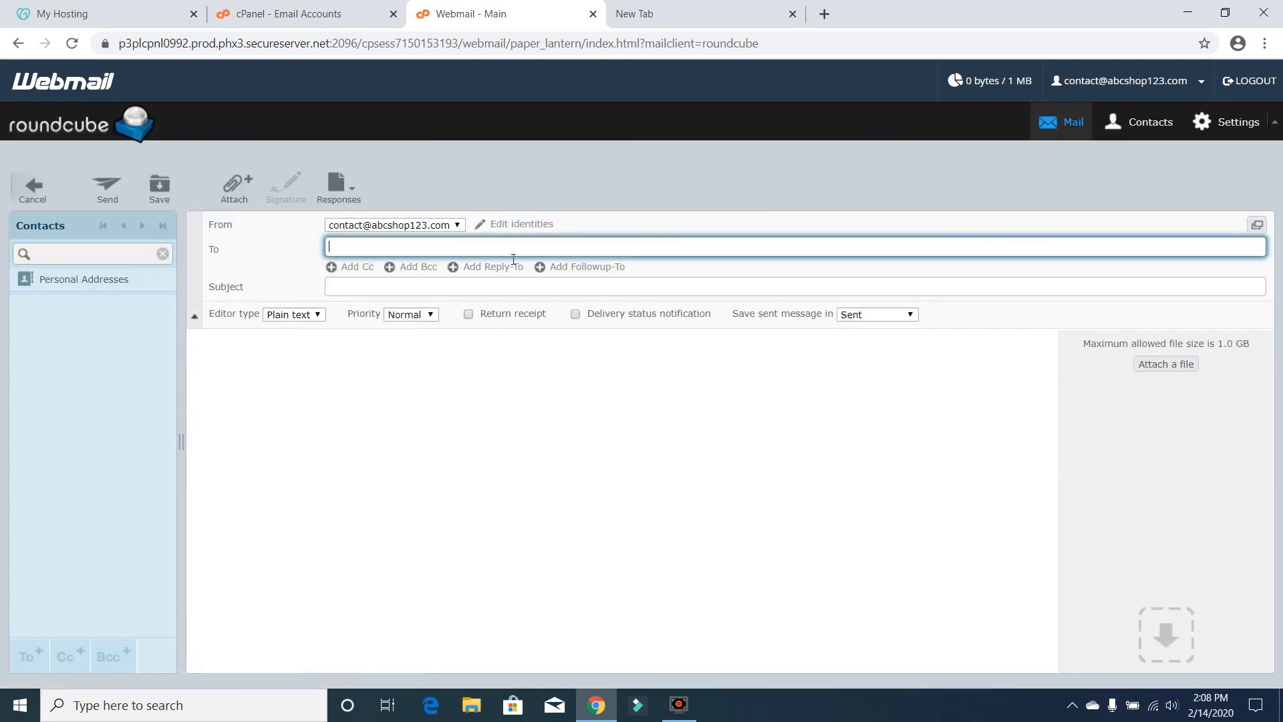
click(222, 400)
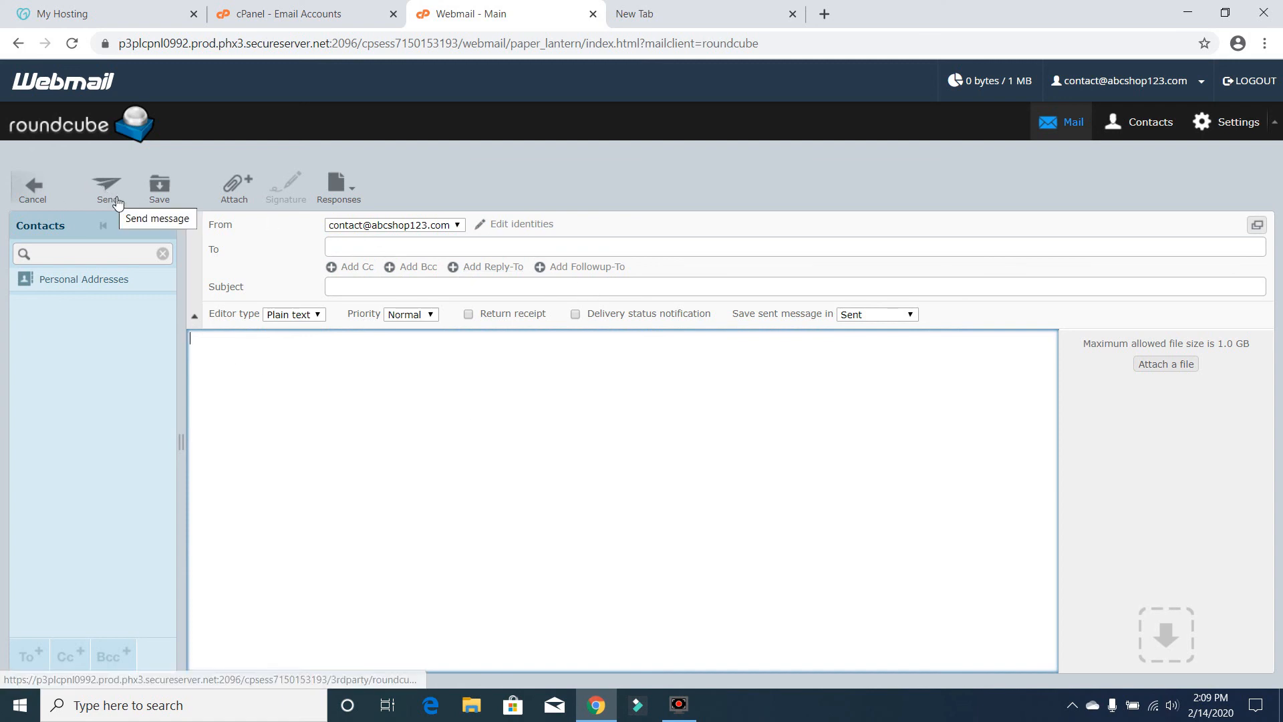
click(30, 183)
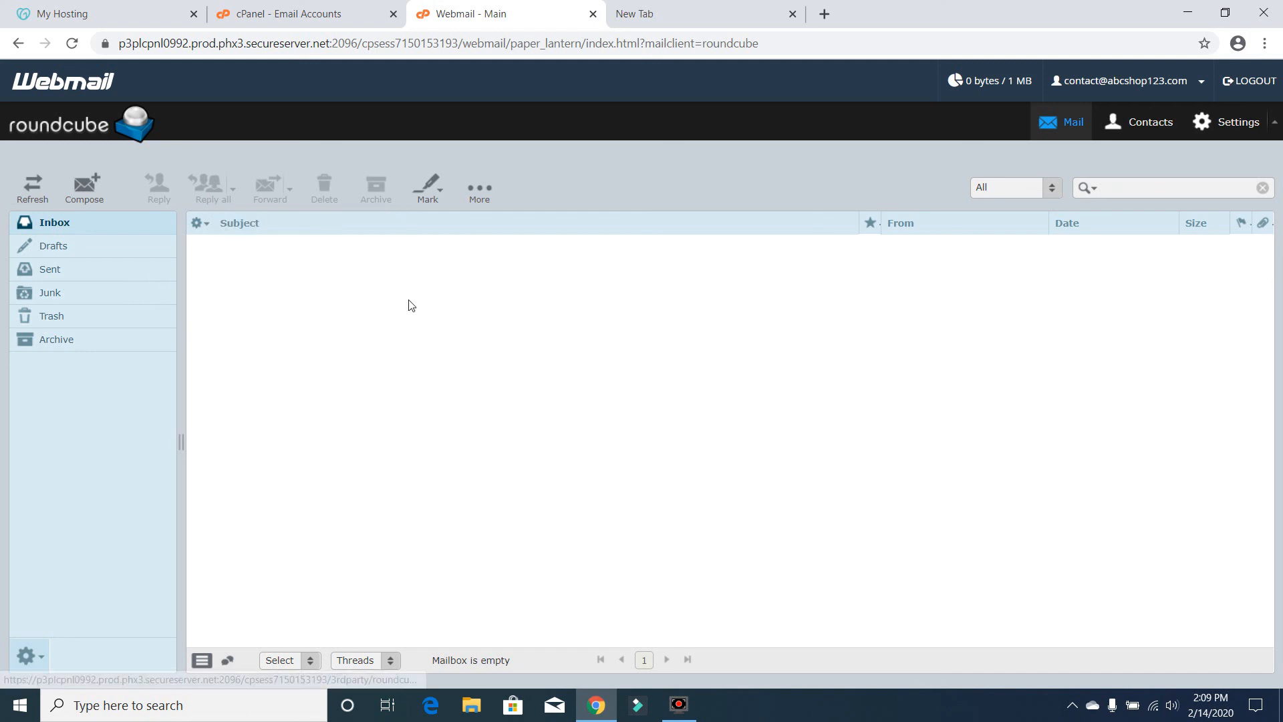
click(58, 244)
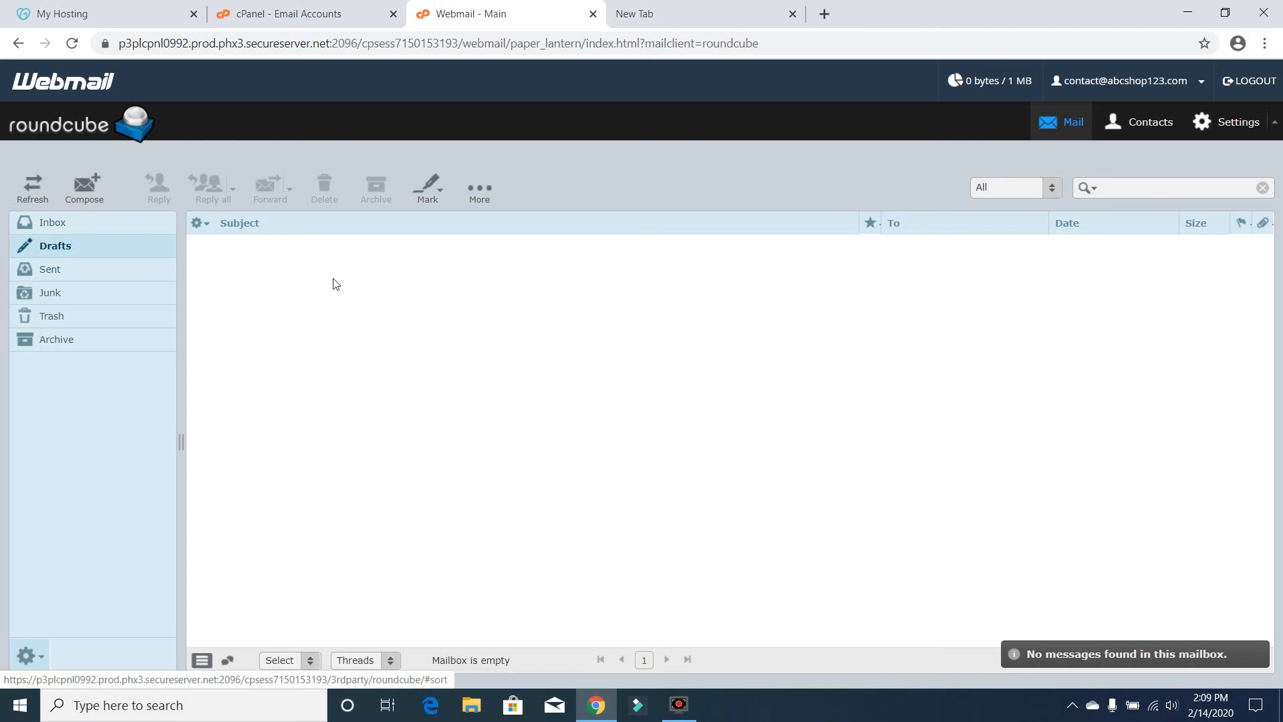